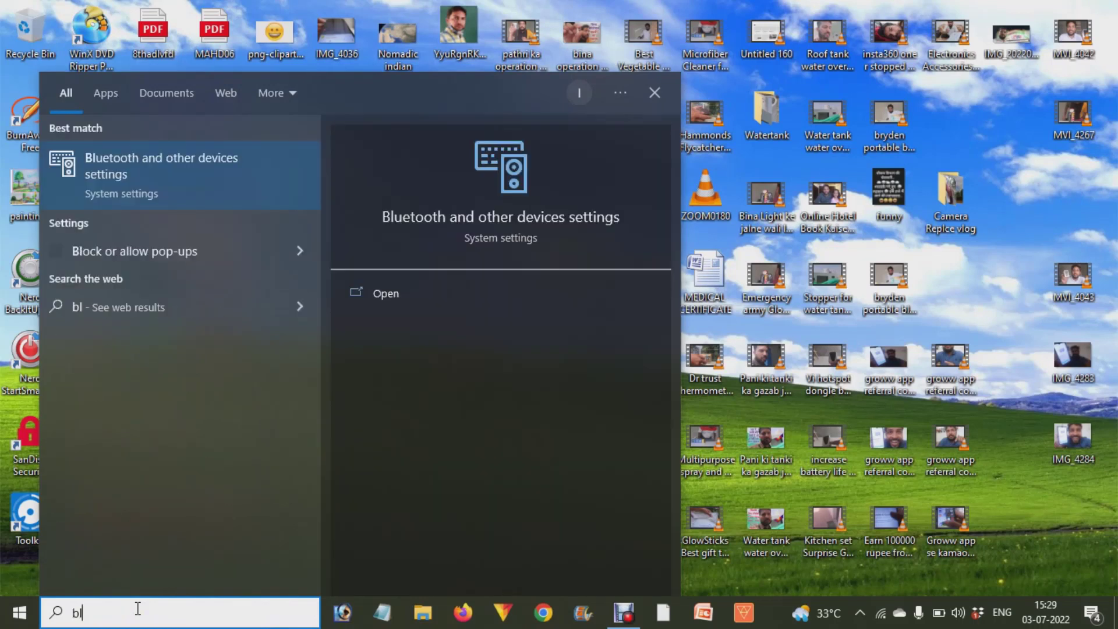
text(e)
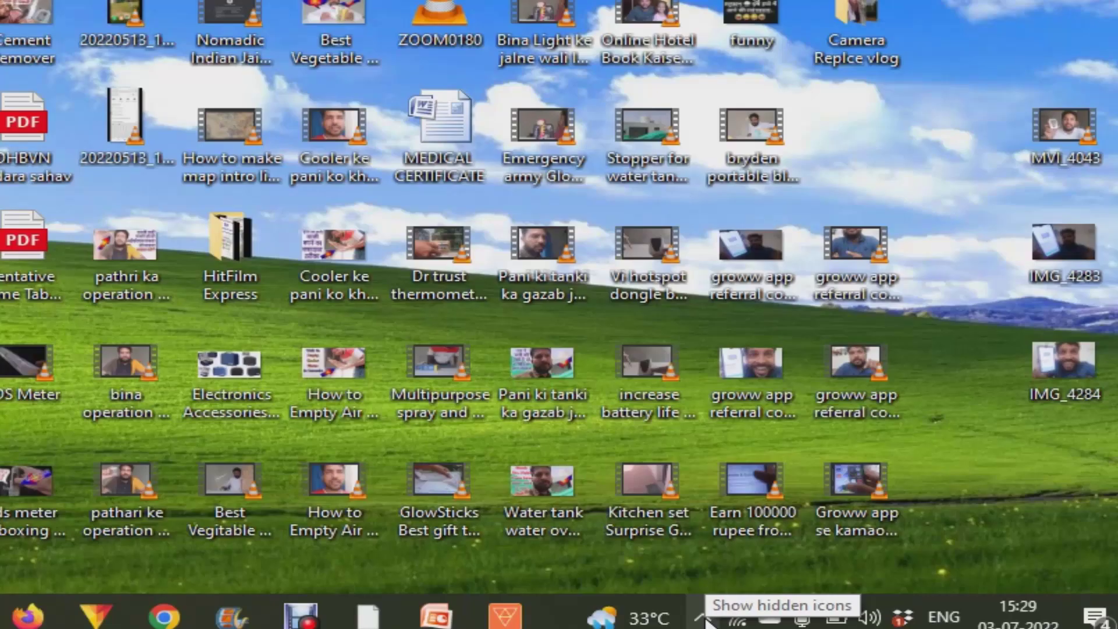
Open Add a Bluetooth Device from the Bluetooth icon in the hidden tray icons.
click(704, 617)
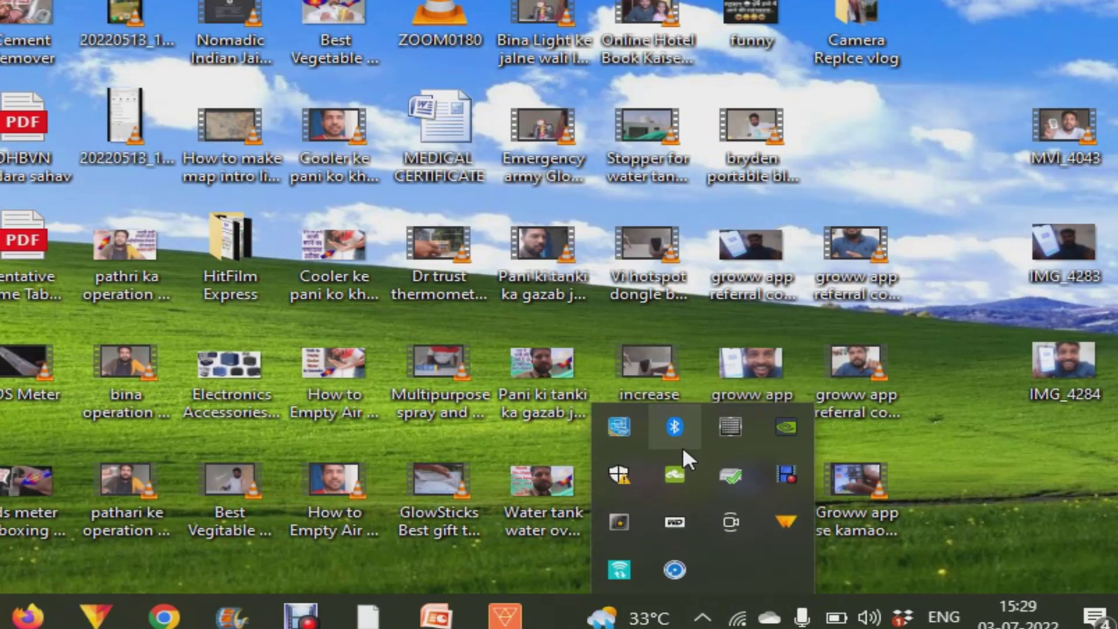
right_click(674, 427)
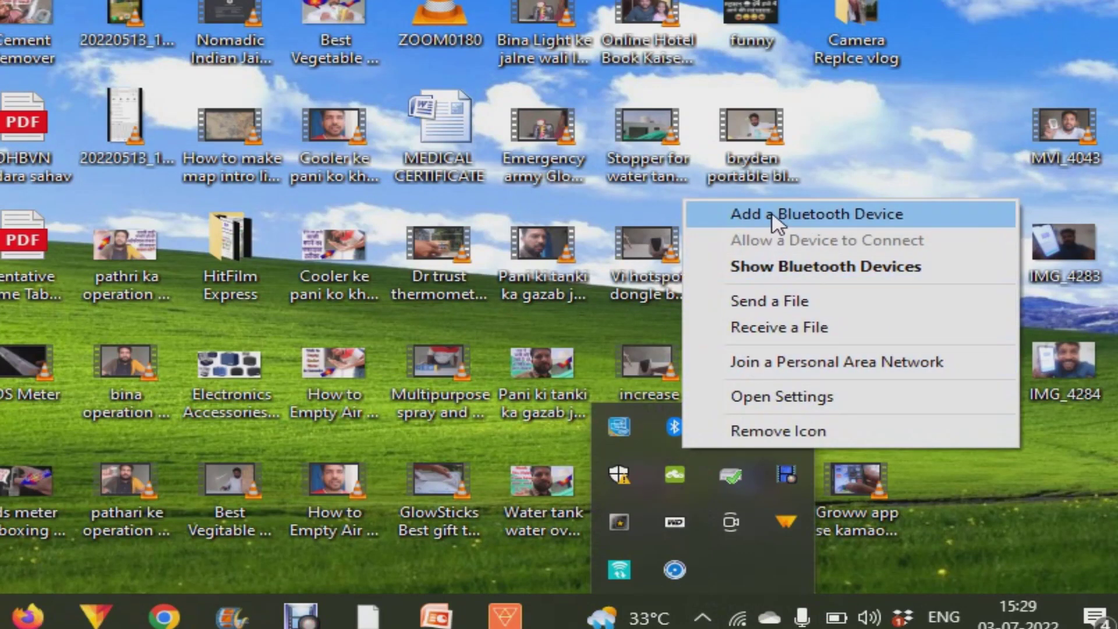
click(817, 213)
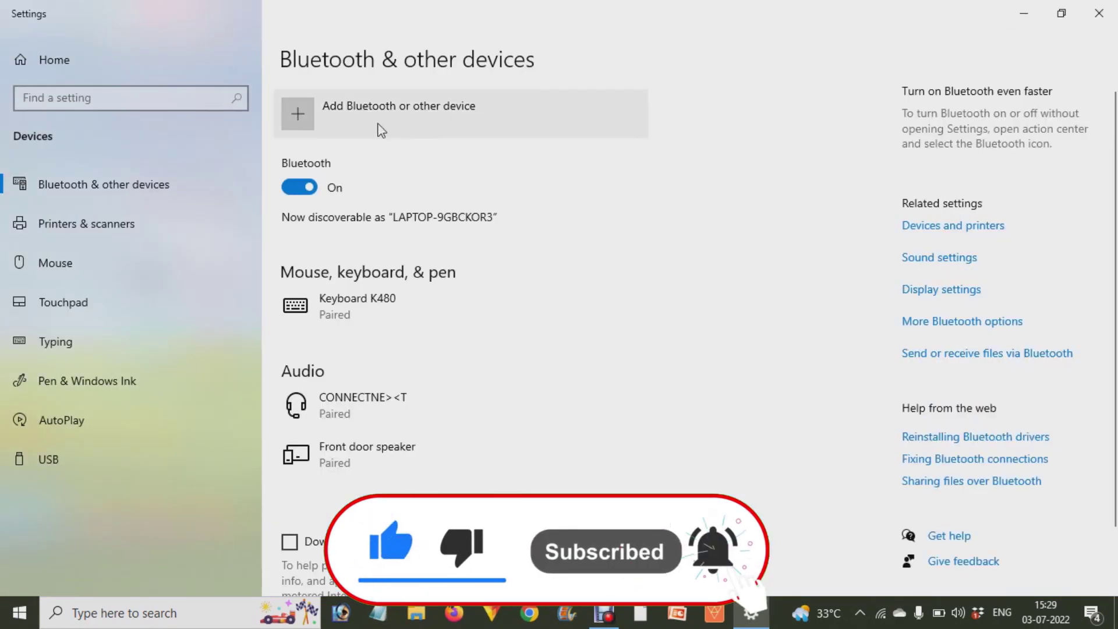
Add a Bluetooth device and connect to the 'Front door speaker' from the scan results.
click(380, 128)
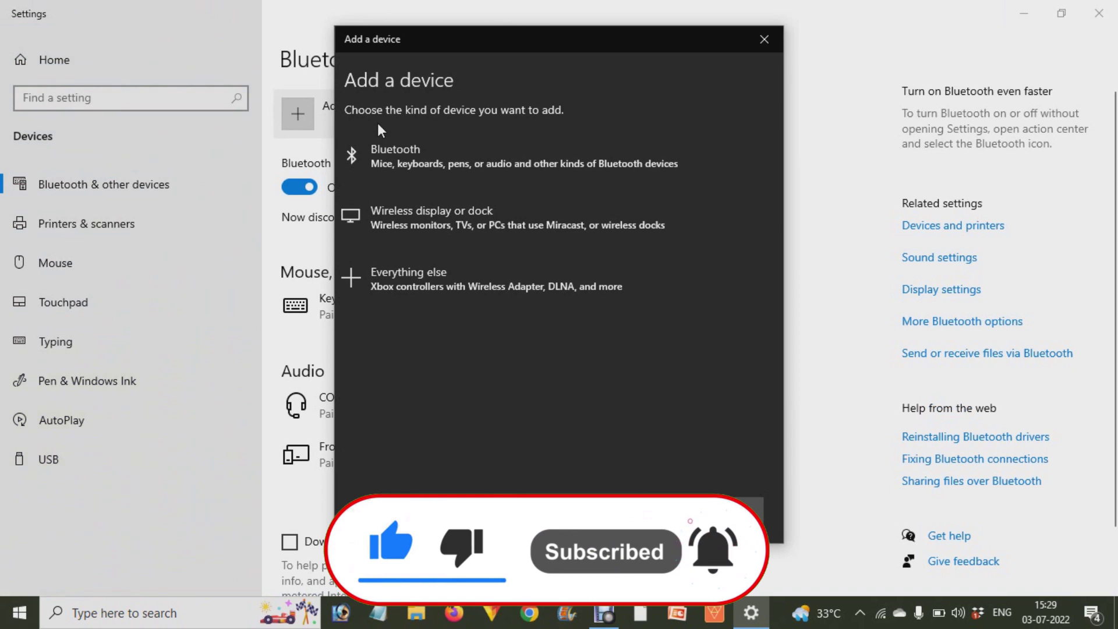
click(428, 161)
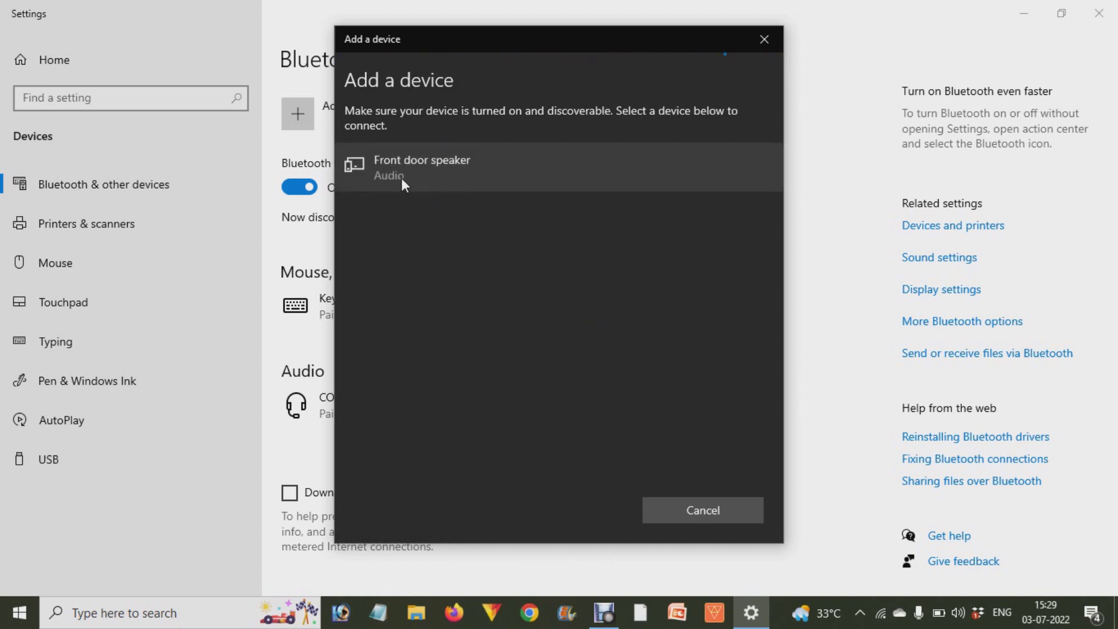
click(459, 175)
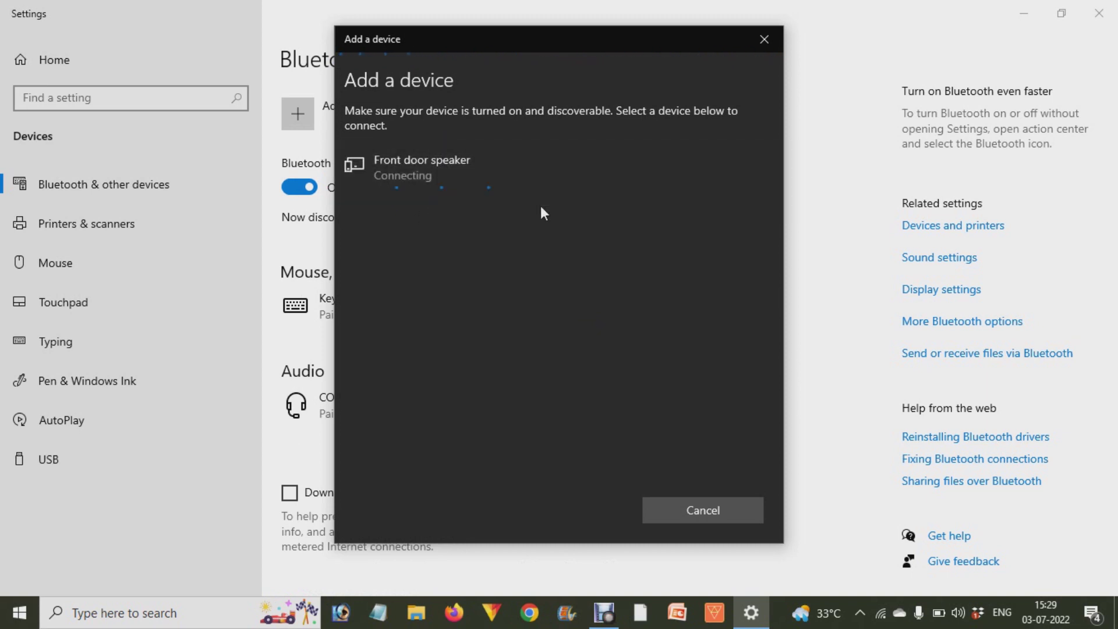